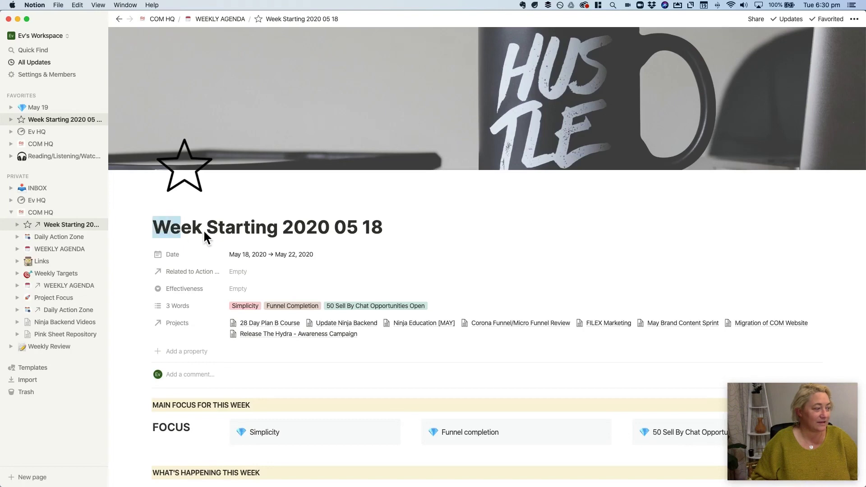
Review the weekly page's title, its date range and the Effectiveness rating options without changing them
{"action": "left_click", "coordinate": [306, 229]}
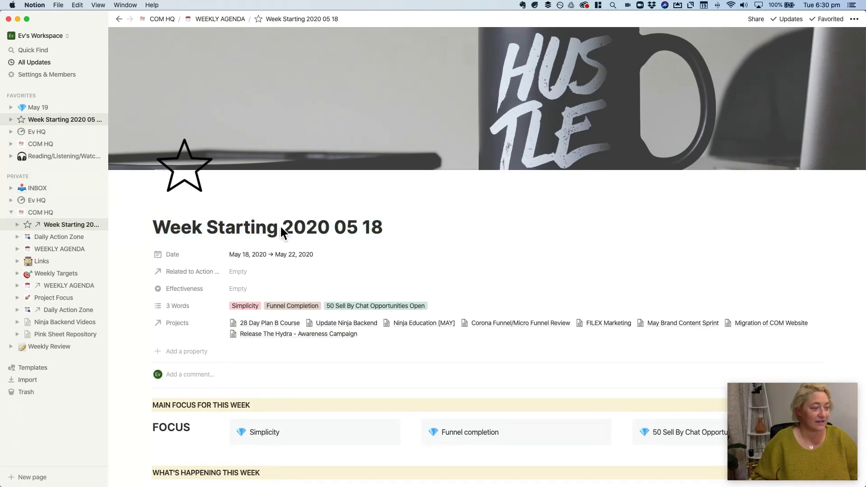
{"action": "left_click", "coordinate": [335, 229]}
{"action": "left_click", "coordinate": [397, 234]}
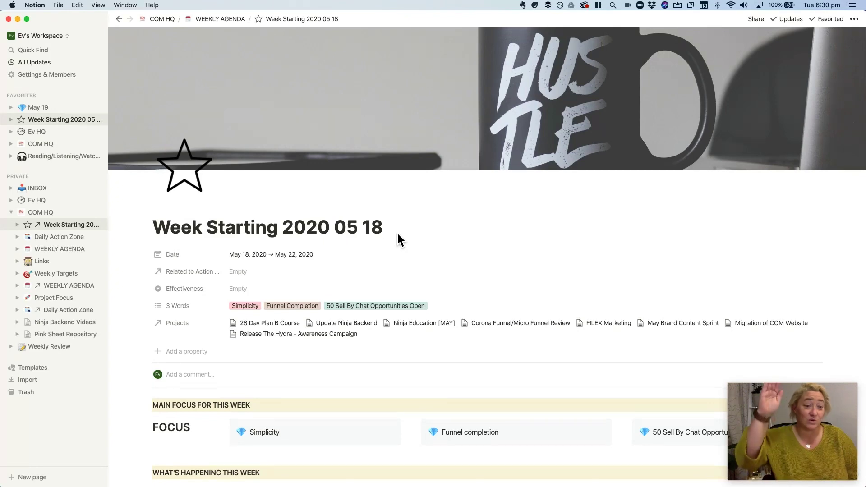
{"action": "scroll", "coordinate": [391, 229], "scroll_direction": "down", "scroll_amount": 4}
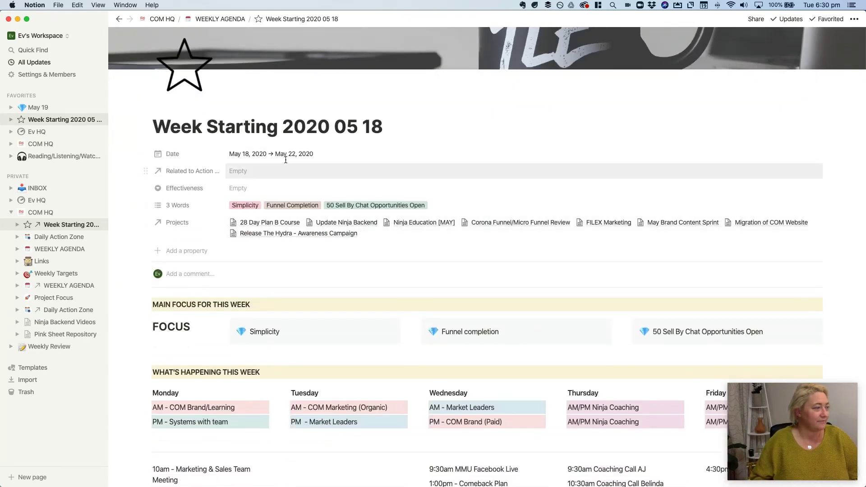
{"action": "left_click", "coordinate": [271, 157]}
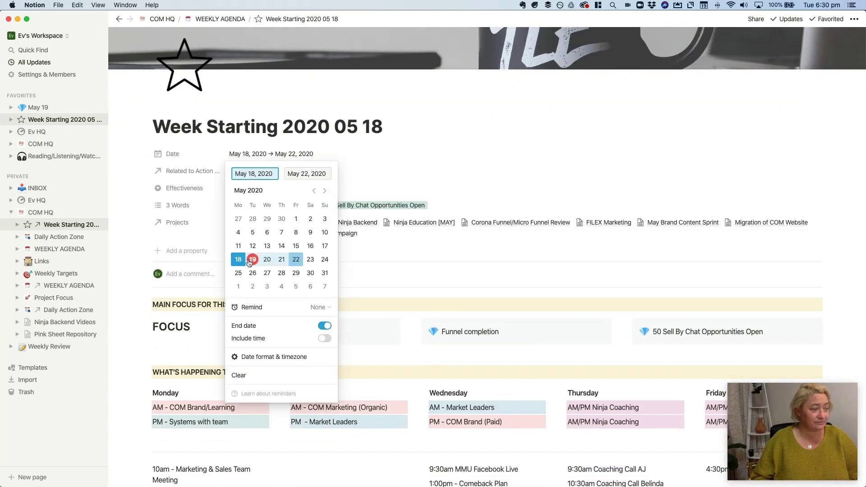
{"action": "left_click", "coordinate": [249, 190]}
{"action": "left_click", "coordinate": [250, 190]}
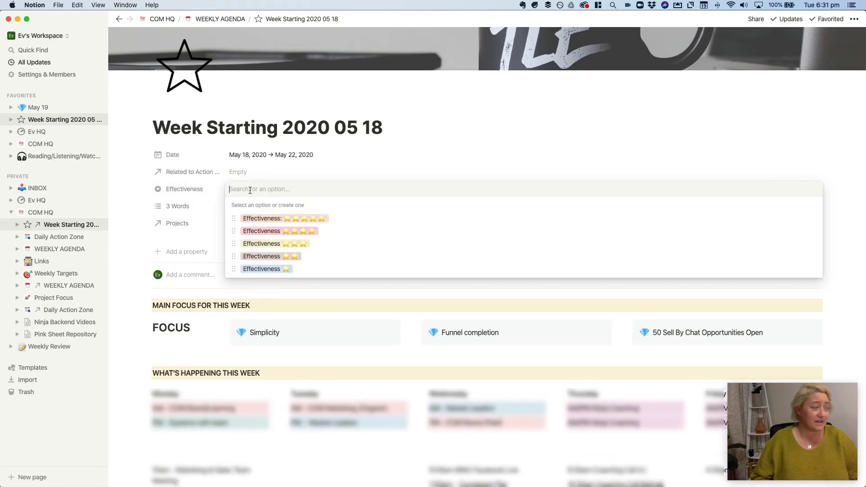
{"action": "left_click", "coordinate": [125, 187]}
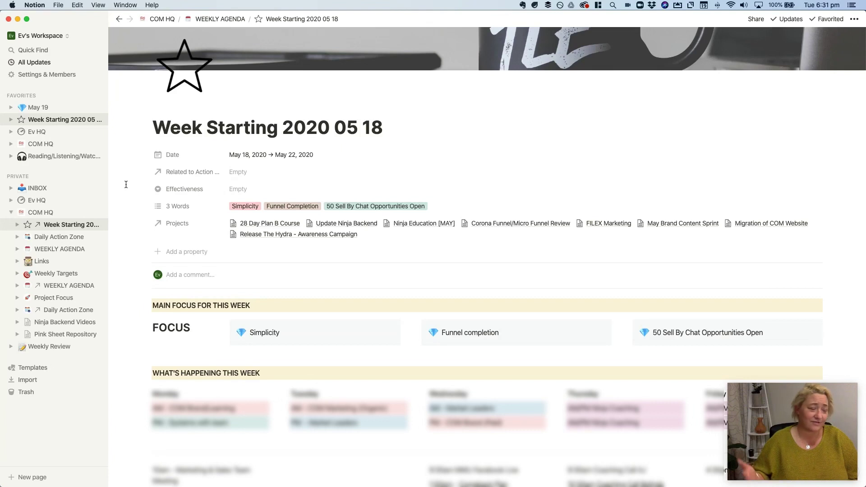
Look through the week's linked projects, main focus words and the Monday-to-Friday schedule on the page
{"action": "scroll", "coordinate": [175, 190], "scroll_direction": "down", "scroll_amount": 1}
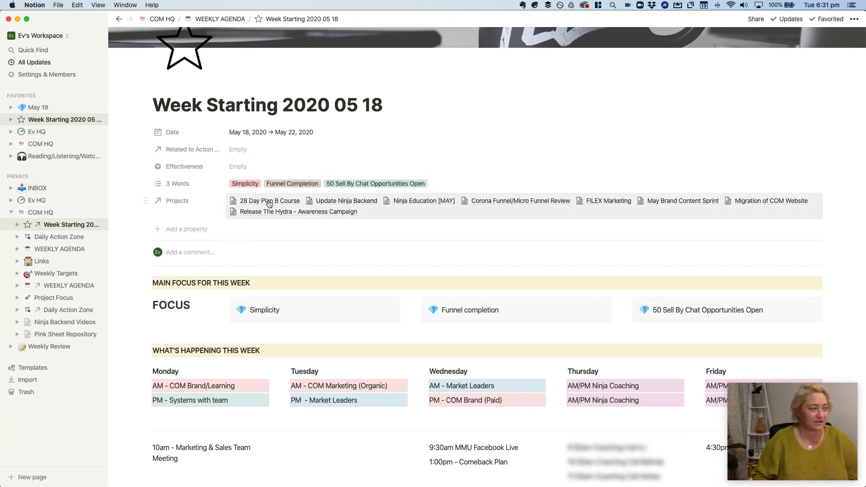
{"action": "scroll", "coordinate": [121, 219], "scroll_direction": "down", "scroll_amount": 1}
{"action": "scroll", "coordinate": [121, 219], "scroll_direction": "down", "scroll_amount": 5}
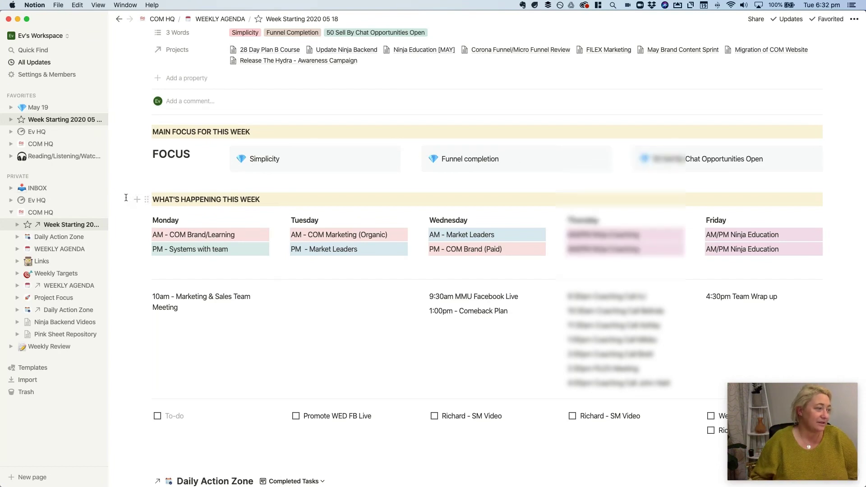
{"action": "scroll", "coordinate": [122, 202], "scroll_direction": "down", "scroll_amount": 3}
{"action": "scroll", "coordinate": [122, 202], "scroll_direction": "down", "scroll_amount": 2}
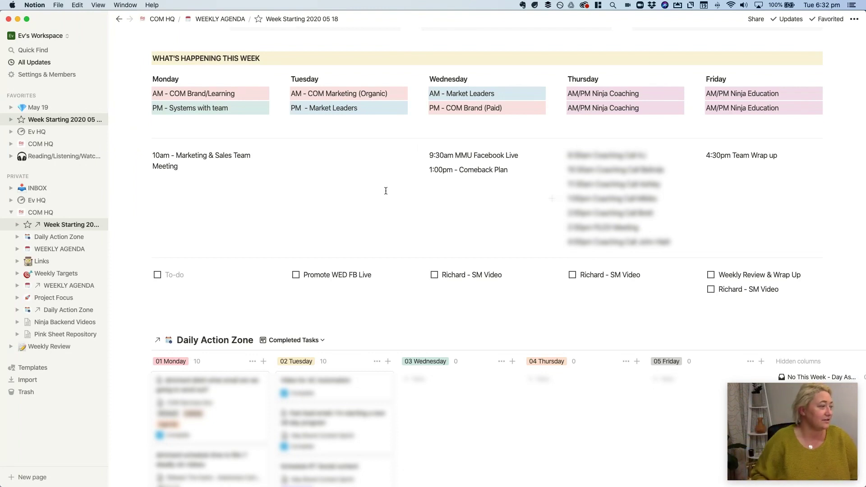
{"action": "left_click", "coordinate": [195, 166]}
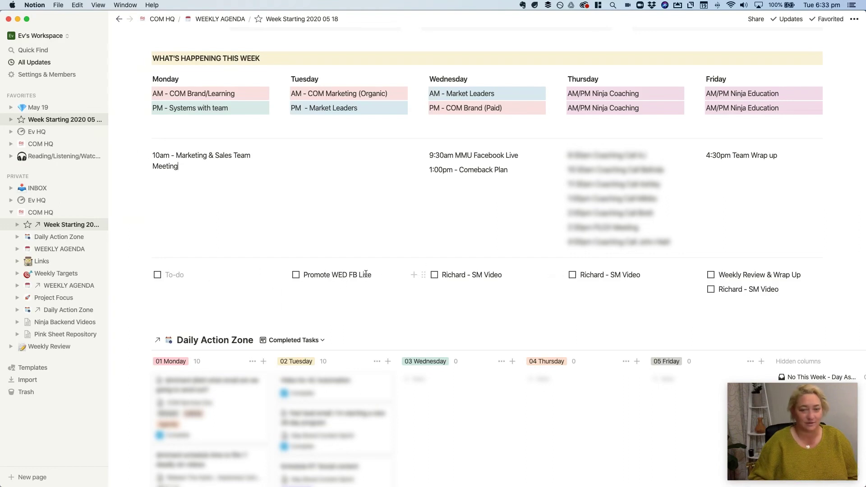
Switch the Daily Action Zone board to the Weekly Board view
{"action": "scroll", "coordinate": [366, 273], "scroll_direction": "down", "scroll_amount": 5}
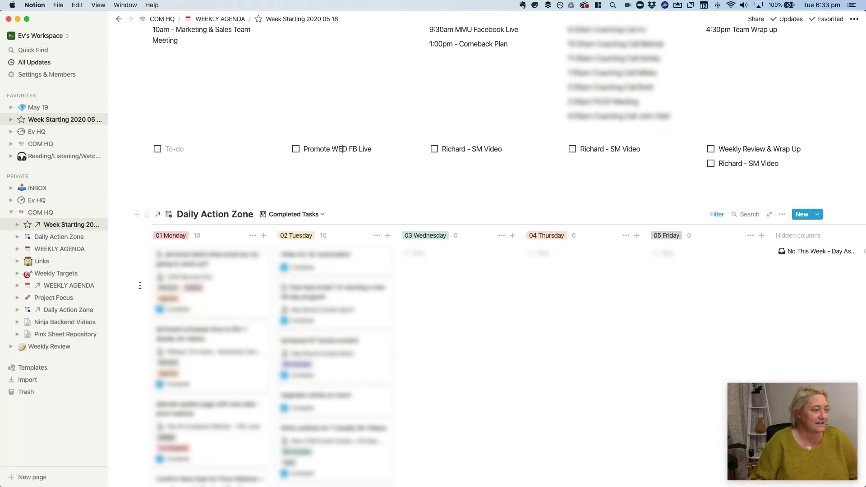
{"action": "scroll", "coordinate": [141, 294], "scroll_direction": "down", "scroll_amount": 4}
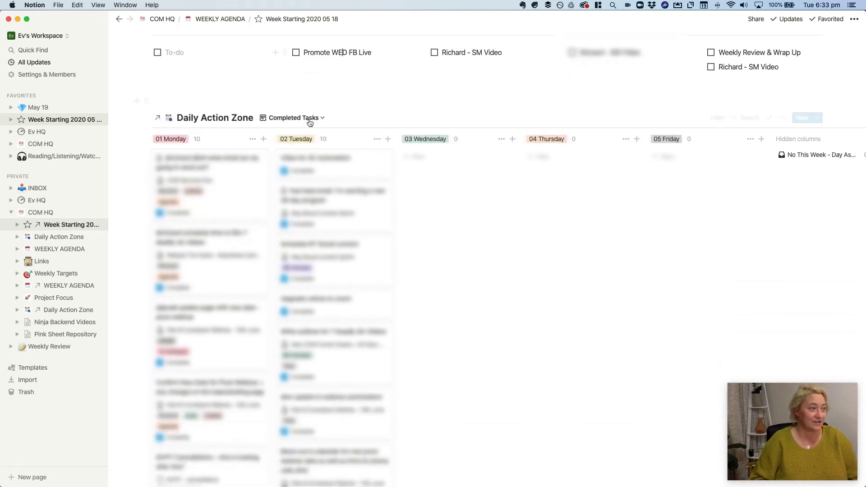
{"action": "left_click", "coordinate": [310, 117]}
{"action": "left_click", "coordinate": [285, 136]}
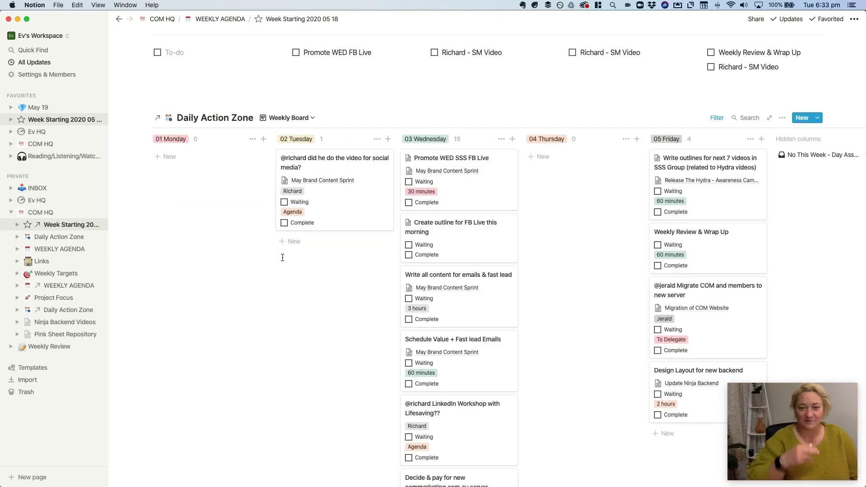
Open the Tuesday task about the social media video and examine its Status options, including the settings of the Complete option
{"action": "left_click", "coordinate": [321, 225]}
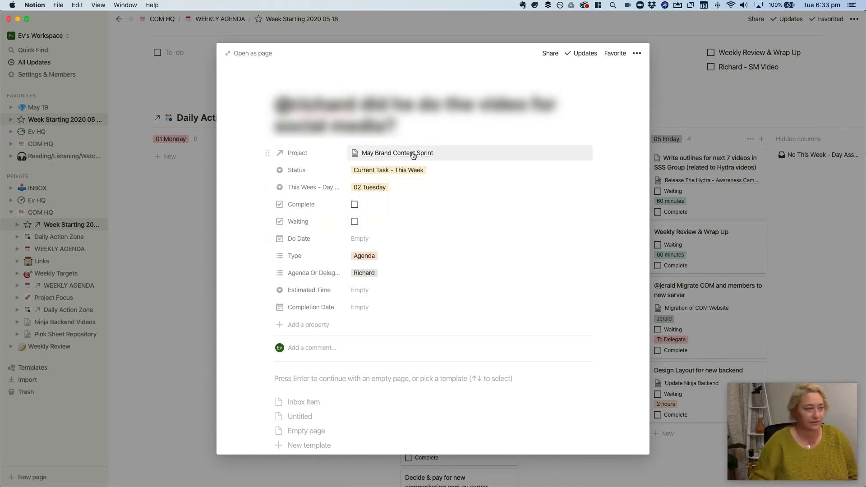
{"action": "left_click", "coordinate": [458, 170]}
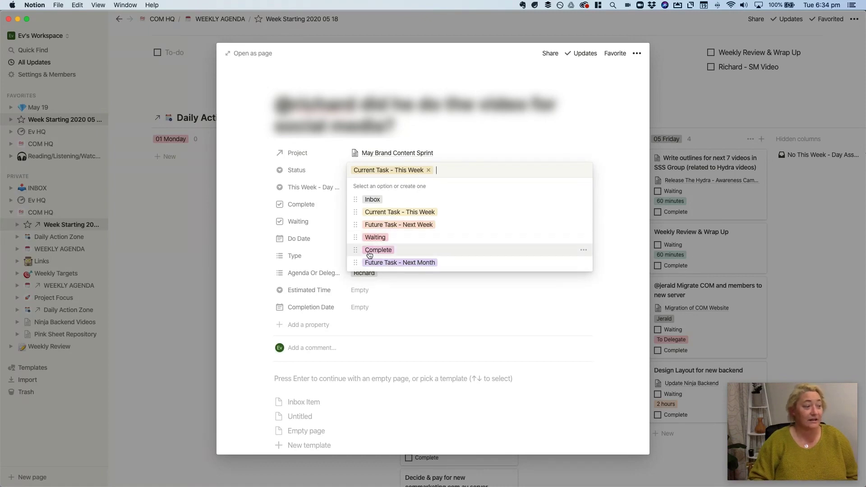
{"action": "left_click", "coordinate": [584, 250]}
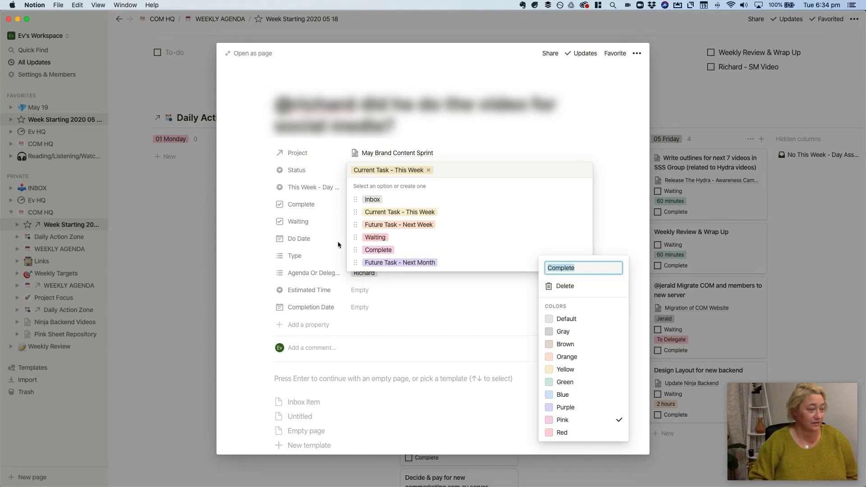
{"action": "left_click", "coordinate": [247, 239]}
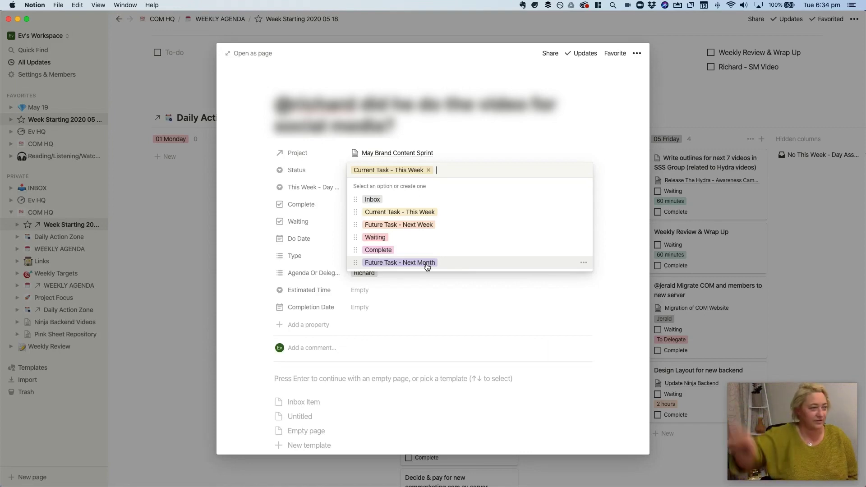
{"action": "left_click", "coordinate": [250, 187]}
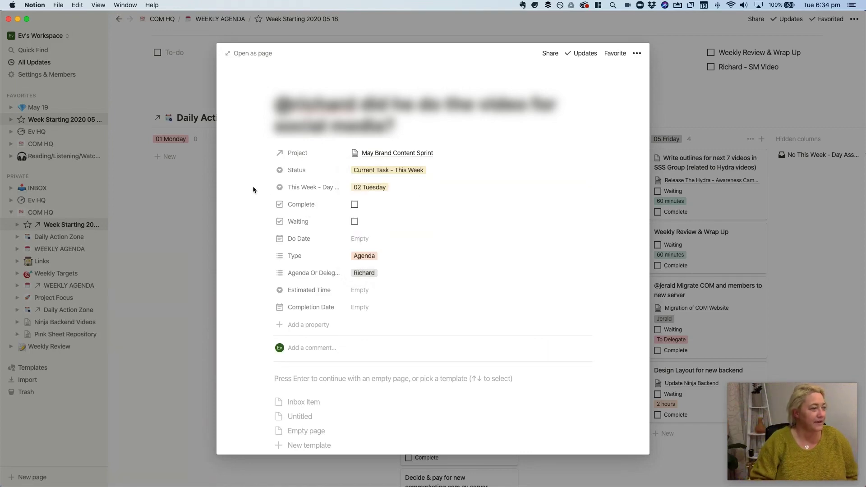
Examine the task's This Week - Day options and look over its Status options again
{"action": "left_click", "coordinate": [372, 190]}
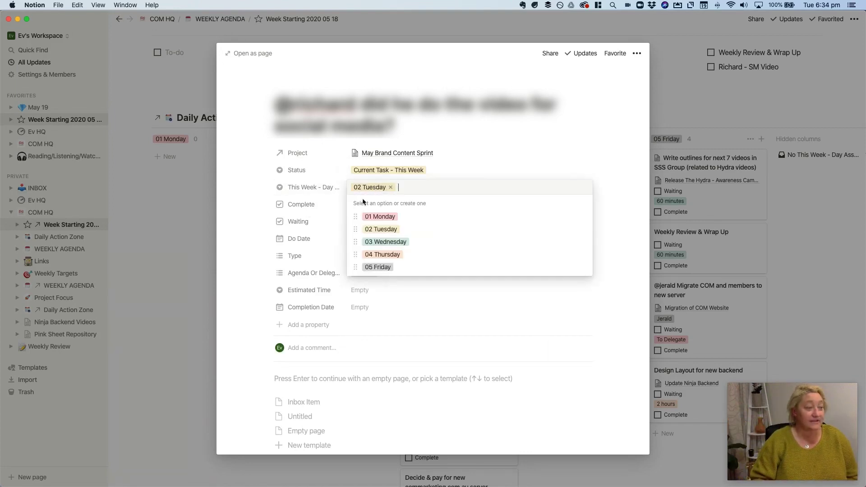
{"action": "left_click", "coordinate": [260, 190]}
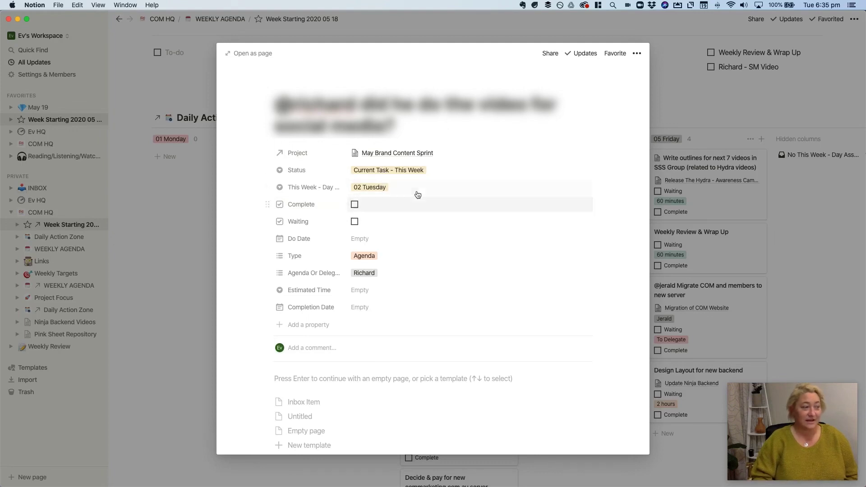
{"action": "left_click", "coordinate": [440, 177]}
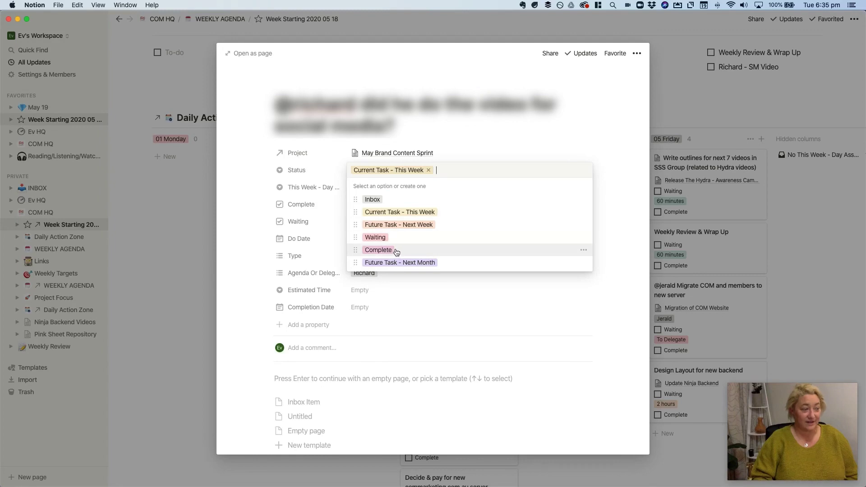
{"action": "left_click", "coordinate": [250, 203]}
{"action": "left_click", "coordinate": [440, 173]}
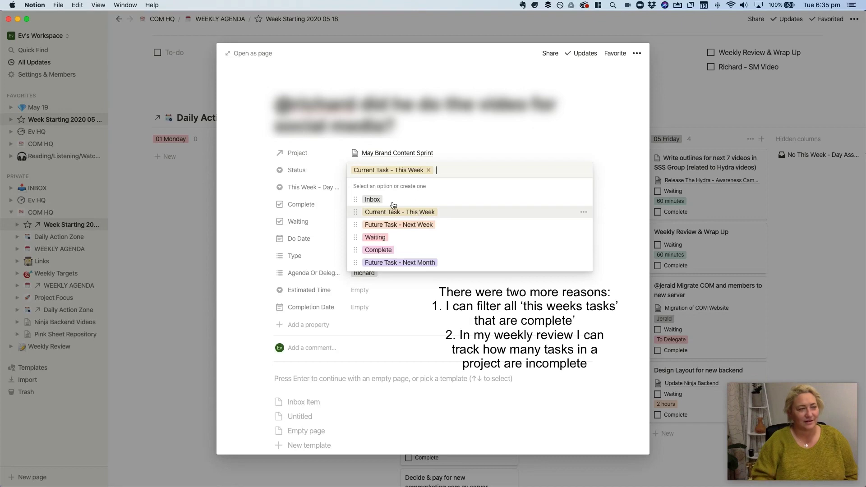
{"action": "left_click", "coordinate": [256, 187]}
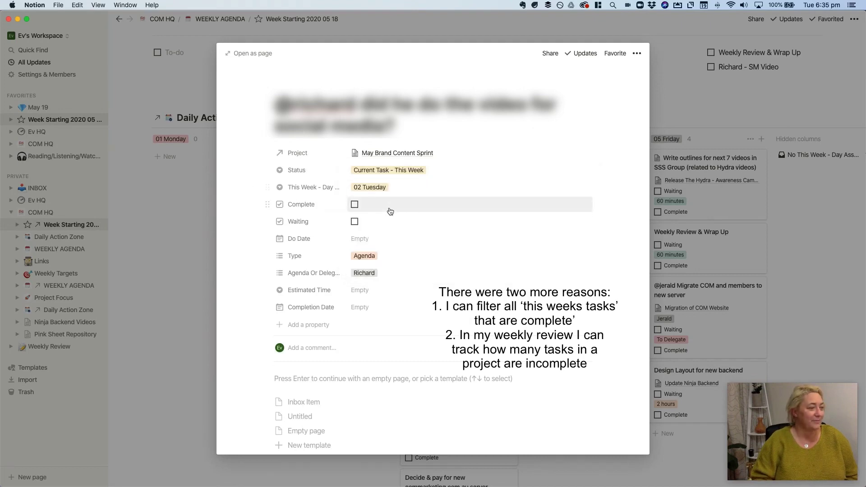
{"action": "left_click", "coordinate": [449, 170]}
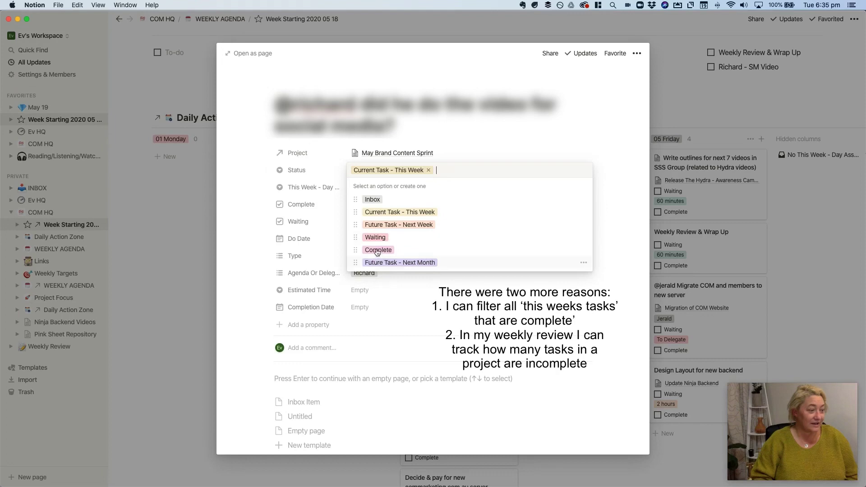
{"action": "left_click", "coordinate": [250, 196]}
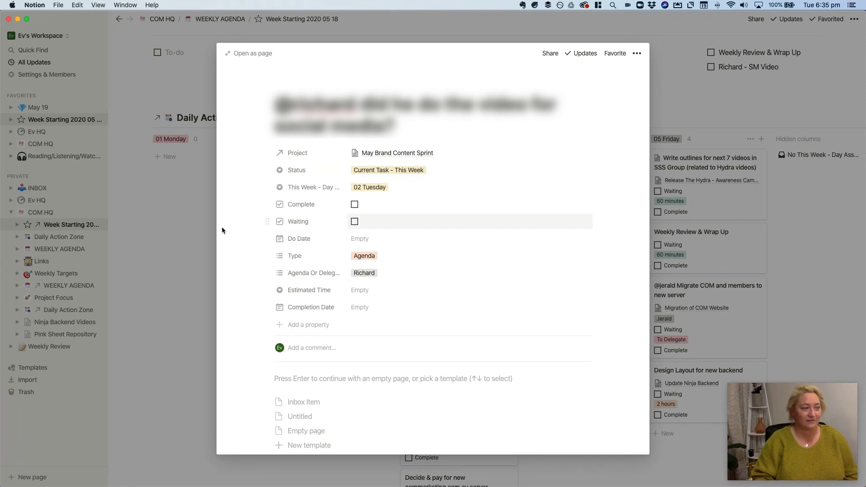
Examine the options of the task's Type property and the people listed in its Agenda Or Delegate property
{"action": "scroll", "coordinate": [271, 220], "scroll_direction": "down", "scroll_amount": 1}
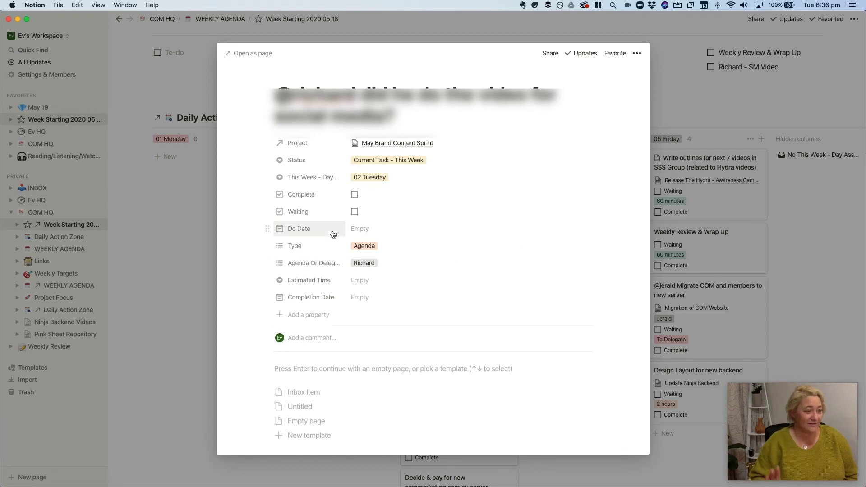
{"action": "scroll", "coordinate": [254, 226], "scroll_direction": "down", "scroll_amount": 2}
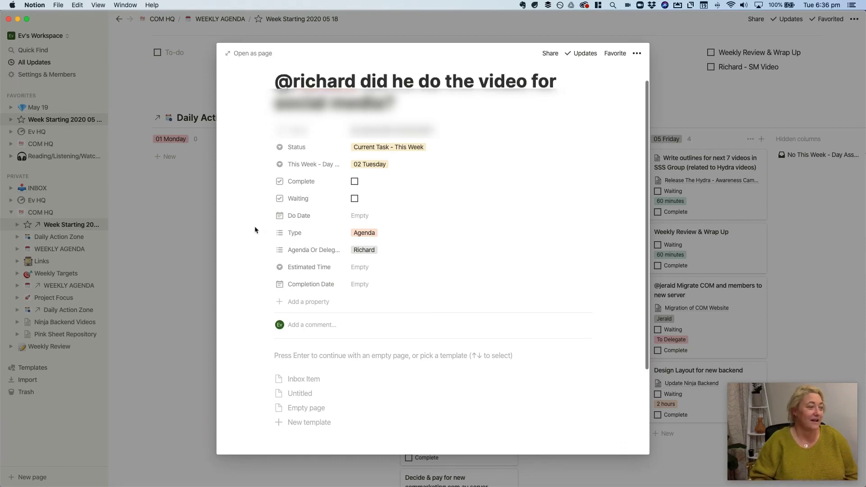
{"action": "left_click", "coordinate": [357, 238]}
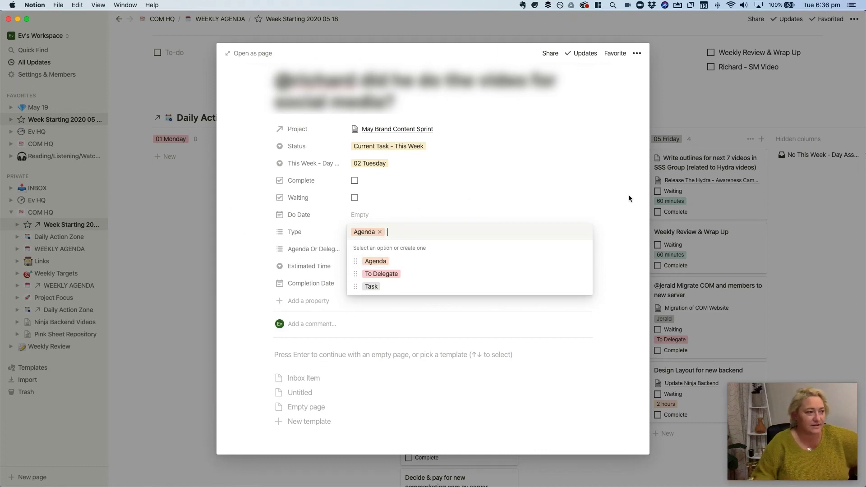
{"action": "left_click", "coordinate": [228, 227]}
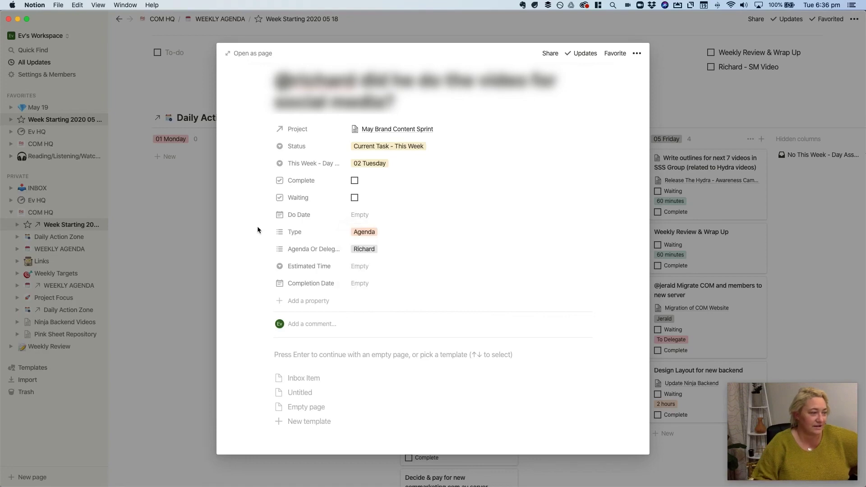
{"action": "left_click", "coordinate": [391, 253]}
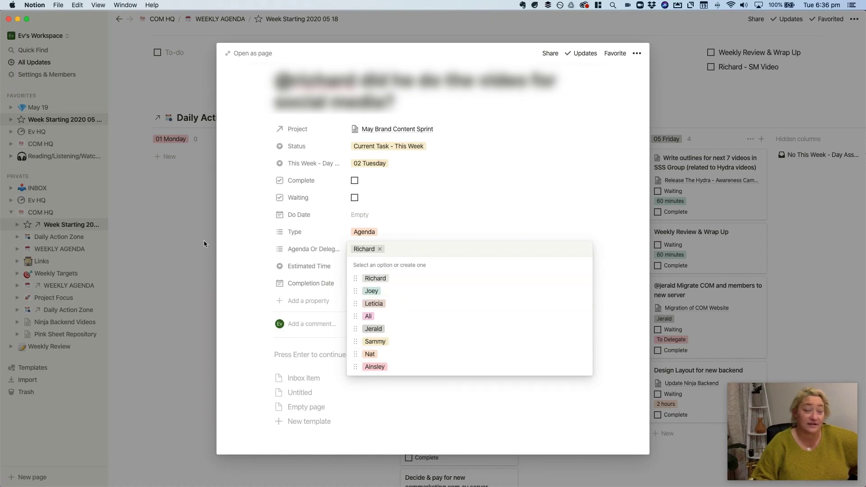
{"action": "left_click", "coordinate": [235, 245]}
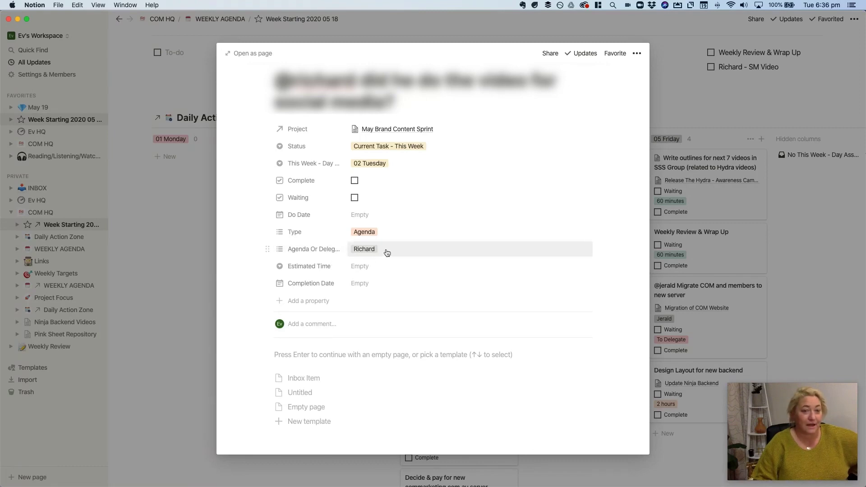
Check the task's Estimated Time options and close the task to return to the week's schedule
{"action": "left_click", "coordinate": [379, 266]}
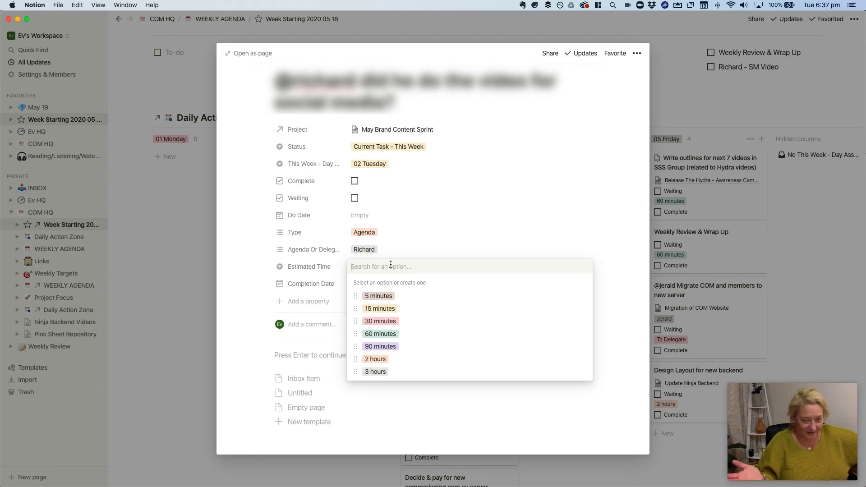
{"action": "left_click", "coordinate": [250, 272]}
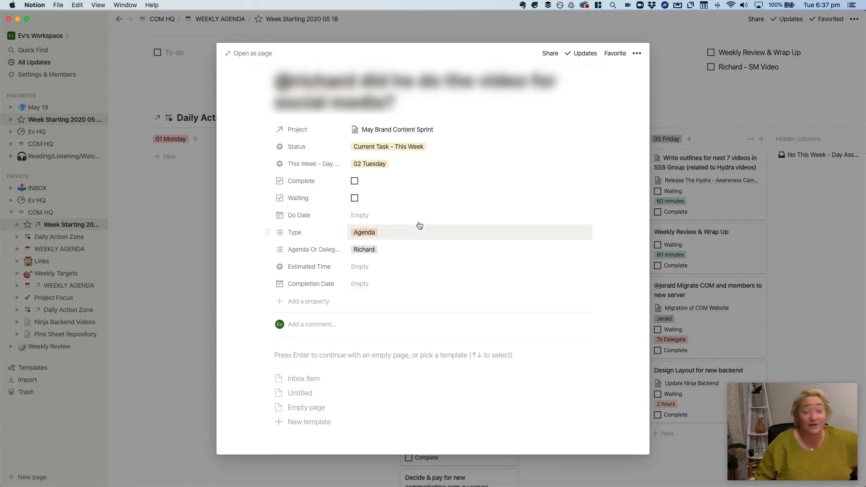
{"action": "left_click", "coordinate": [171, 218]}
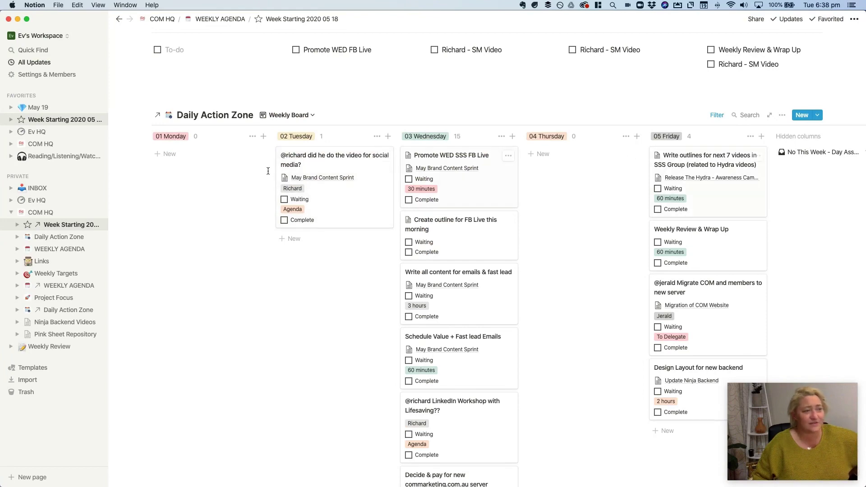
{"action": "scroll", "coordinate": [589, 230], "scroll_direction": "up", "scroll_amount": 3}
{"action": "scroll", "coordinate": [590, 230], "scroll_direction": "up", "scroll_amount": 5}
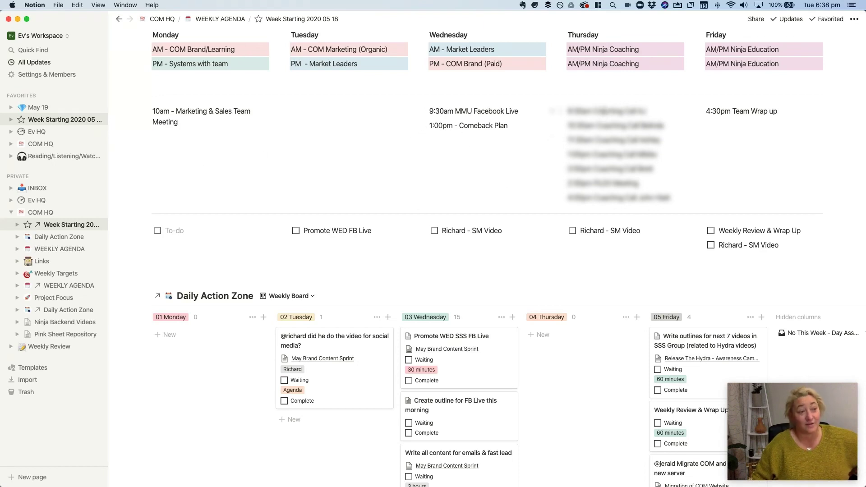
Switch the Daily Action Zone board to its Agendas view and examine the tasks listed under each team member
{"action": "scroll", "coordinate": [574, 240], "scroll_direction": "down", "scroll_amount": 5}
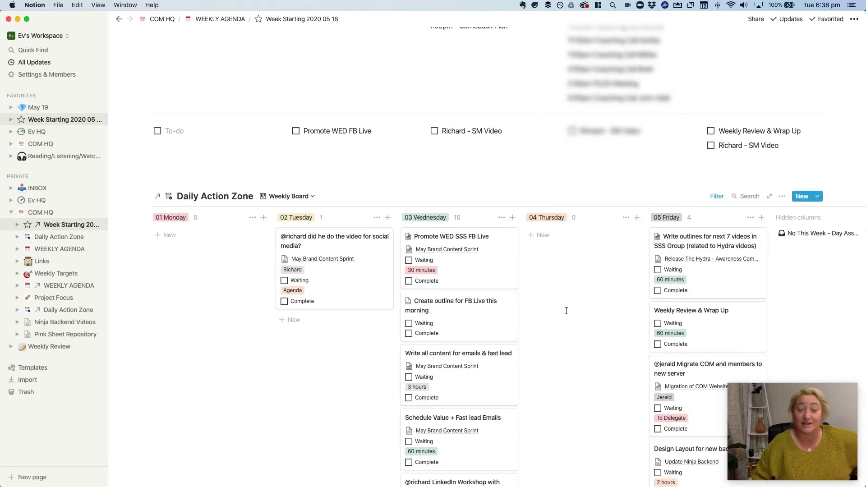
{"action": "scroll", "coordinate": [564, 300], "scroll_direction": "down", "scroll_amount": 4}
{"action": "left_click", "coordinate": [288, 119]}
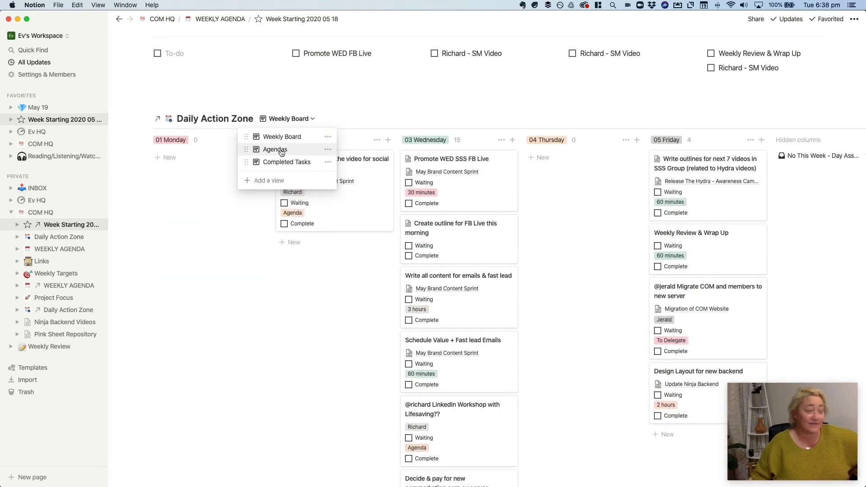
{"action": "left_click", "coordinate": [281, 151]}
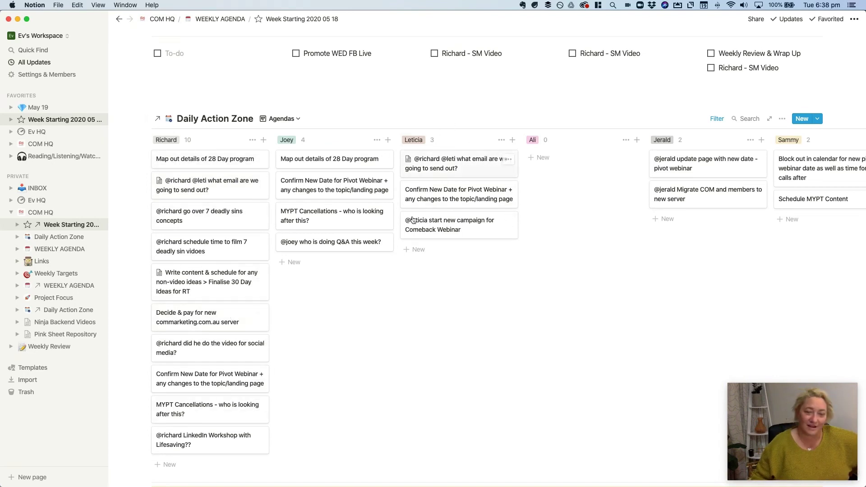
{"action": "left_click", "coordinate": [288, 121]}
{"action": "key", "text": "Escape"}
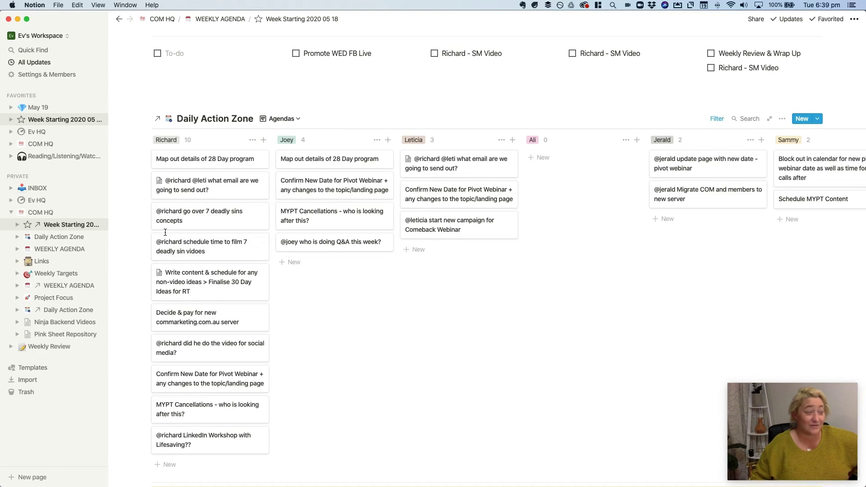
Show the Completed Tasks view of the Daily Action Zone and look through the finished Monday and Tuesday tasks
{"action": "left_click", "coordinate": [289, 120]}
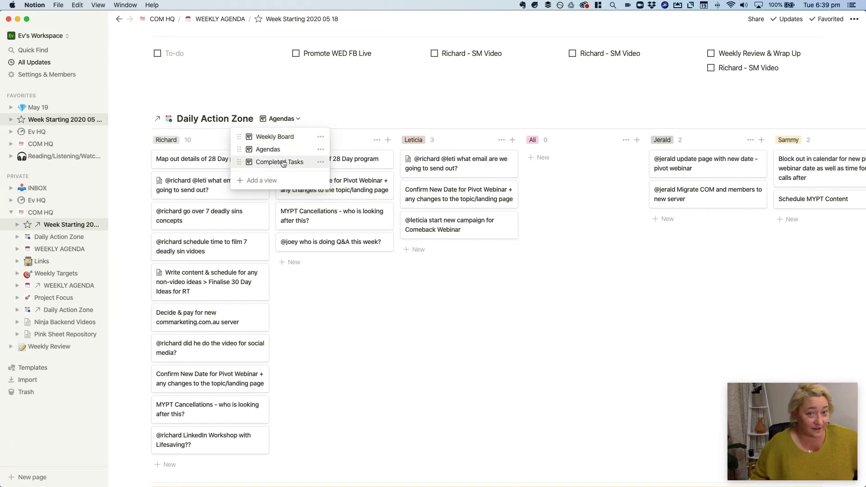
{"action": "left_click", "coordinate": [268, 163]}
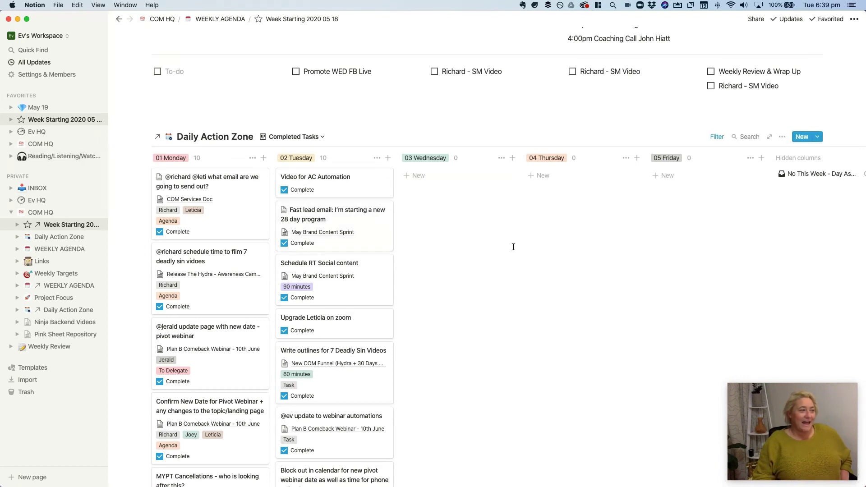
{"action": "scroll", "coordinate": [509, 251], "scroll_direction": "down", "scroll_amount": 15}
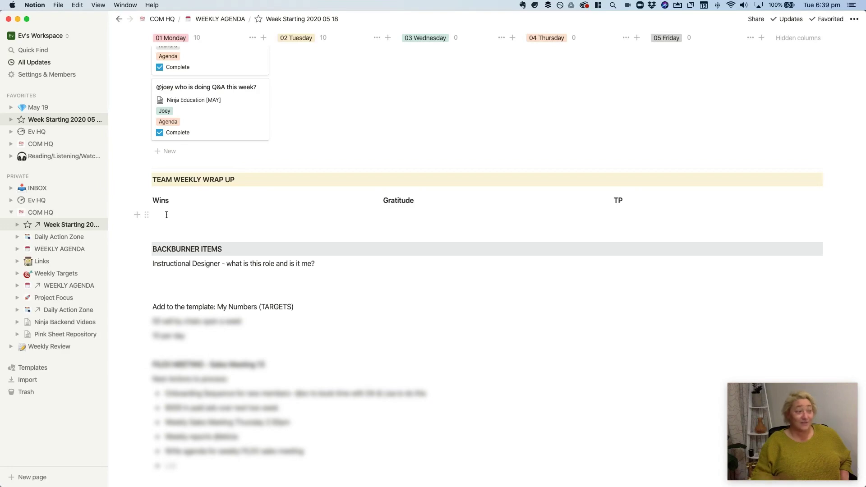
{"action": "scroll", "coordinate": [183, 212], "scroll_direction": "up", "scroll_amount": 10}
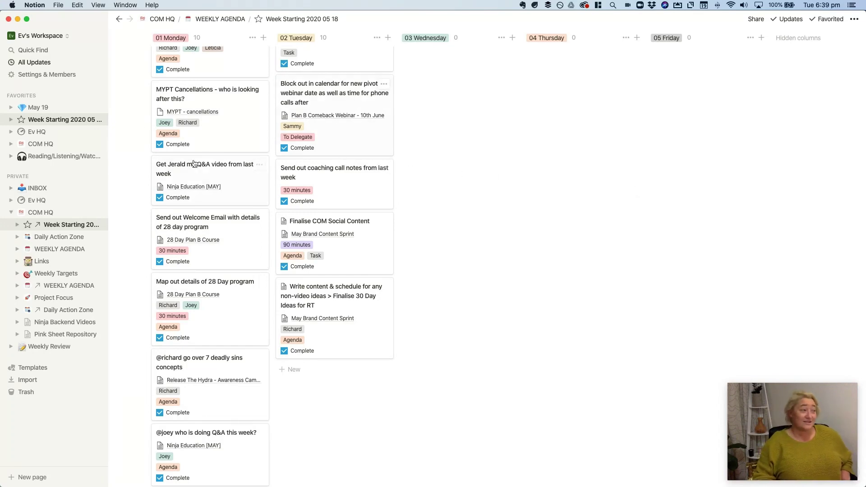
{"action": "scroll", "coordinate": [201, 162], "scroll_direction": "up", "scroll_amount": 7}
{"action": "scroll", "coordinate": [201, 162], "scroll_direction": "up", "scroll_amount": 2}
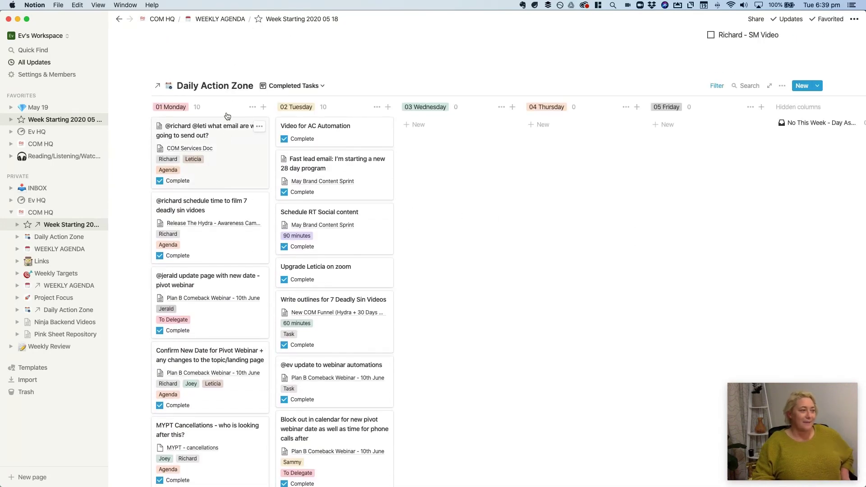
Return the Daily Action Zone to the Weekly Board view and mark Tuesday's social media video task as complete
{"action": "left_click", "coordinate": [293, 86]}
{"action": "left_click", "coordinate": [288, 104]}
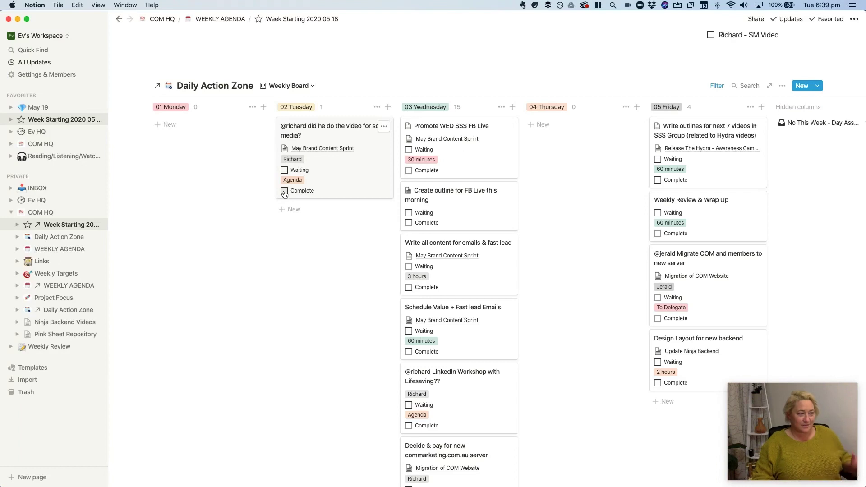
{"action": "left_click", "coordinate": [284, 192]}
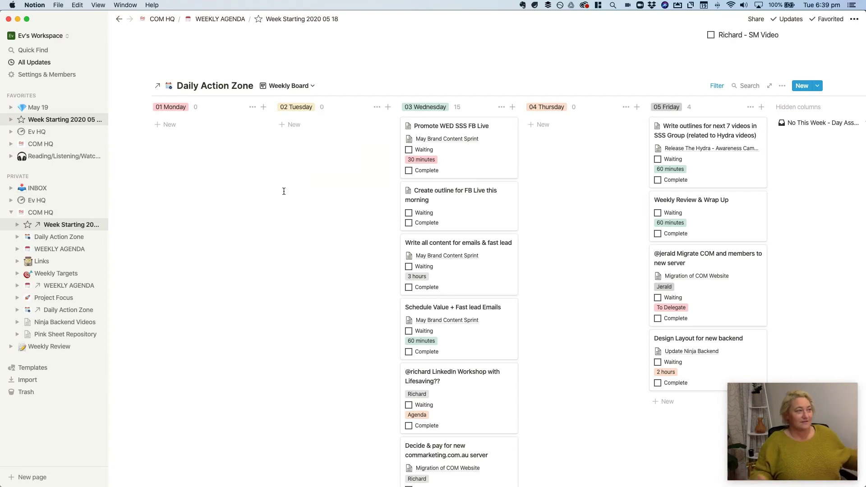
Examine the Team Weekly Wrap Up section below the board, including its Gratitude and TP columns
{"action": "scroll", "coordinate": [465, 202], "scroll_direction": "down", "scroll_amount": 20}
{"action": "scroll", "coordinate": [465, 202], "scroll_direction": "up", "scroll_amount": 5}
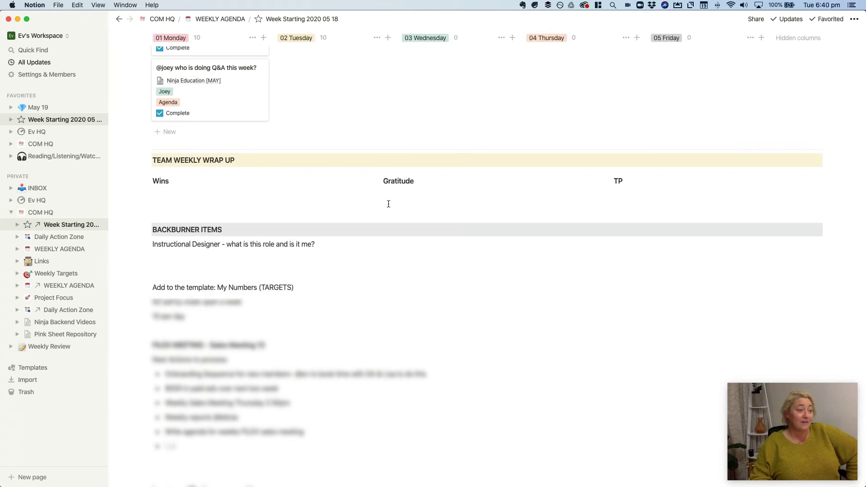
{"action": "left_click_drag", "start_coordinate": [374, 181], "coordinate": [405, 183]}
{"action": "left_click", "coordinate": [399, 195]}
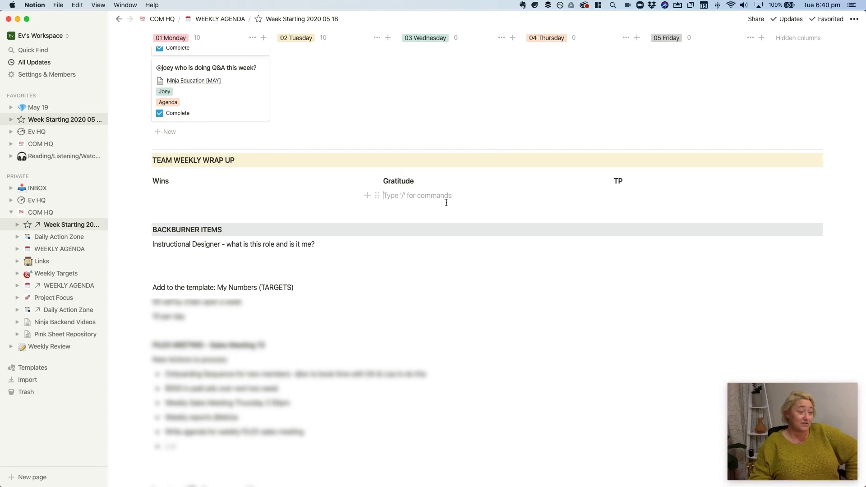
{"action": "left_click", "coordinate": [616, 194]}
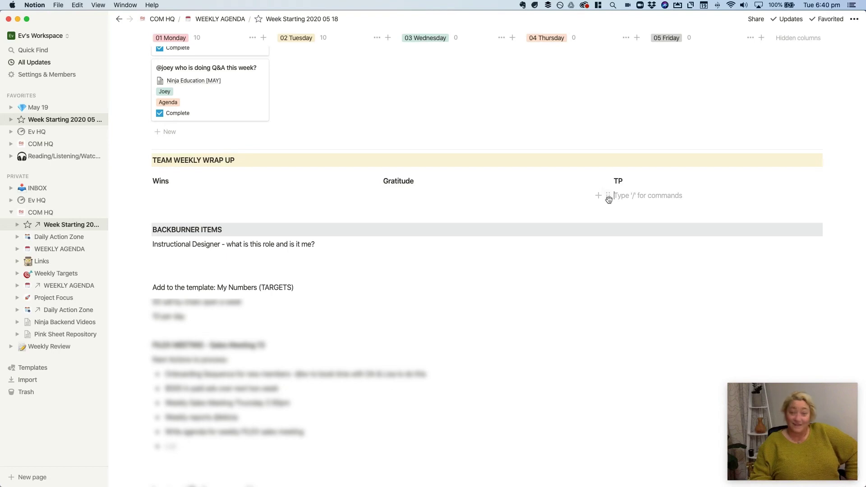
Look over the Backburner Items section and the empty line under its Instructional Designer note
{"action": "scroll", "coordinate": [313, 158], "scroll_direction": "down", "scroll_amount": 3}
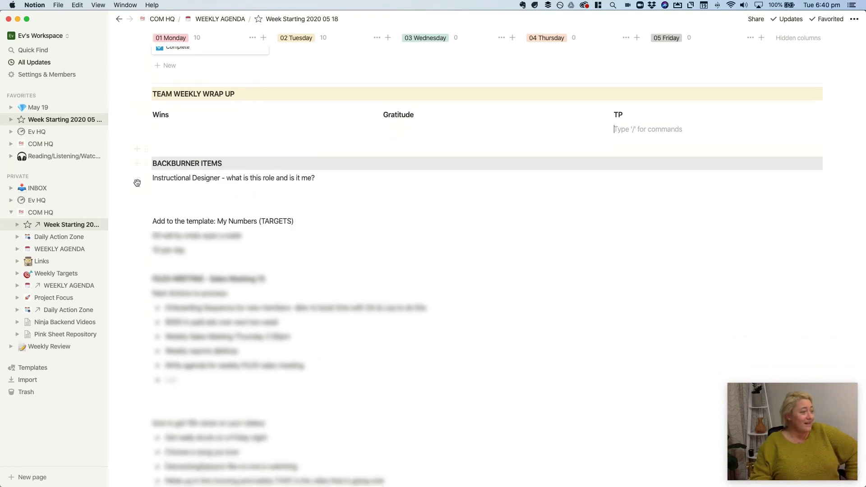
{"action": "left_click", "coordinate": [159, 164]}
{"action": "left_click", "coordinate": [239, 195]}
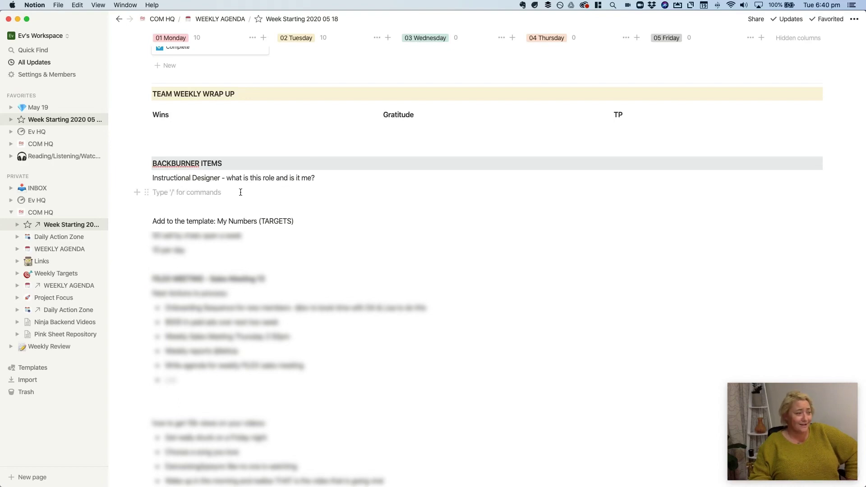
Examine the "Add to the template: My Numbers (TARGETS)" note and the target lines beneath it
{"action": "scroll", "coordinate": [241, 191], "scroll_direction": "down", "scroll_amount": 3}
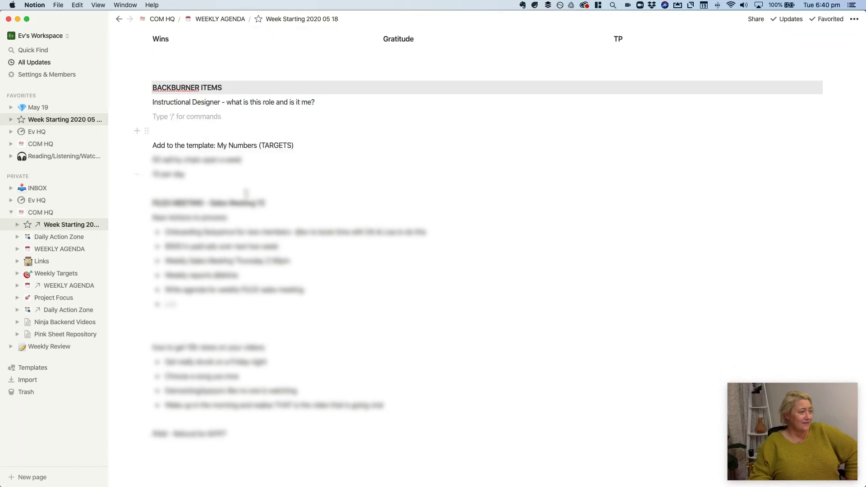
{"action": "left_click_drag", "start_coordinate": [155, 144], "coordinate": [209, 149]}
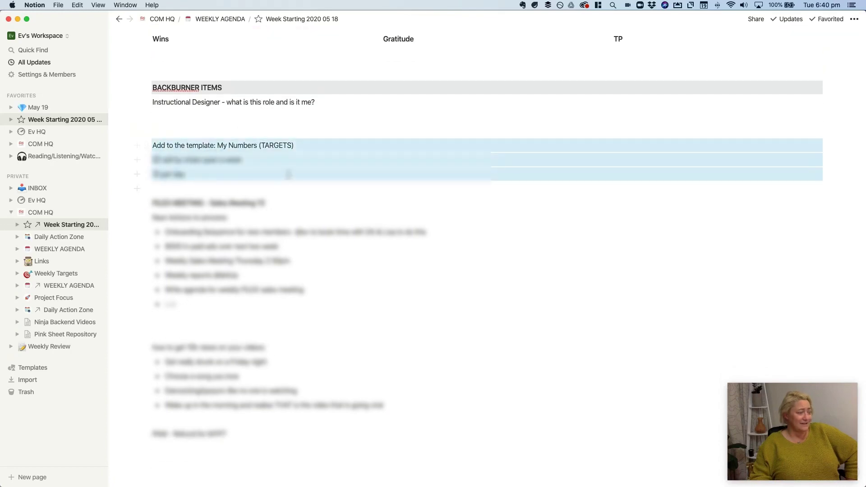
{"action": "left_click", "coordinate": [286, 186]}
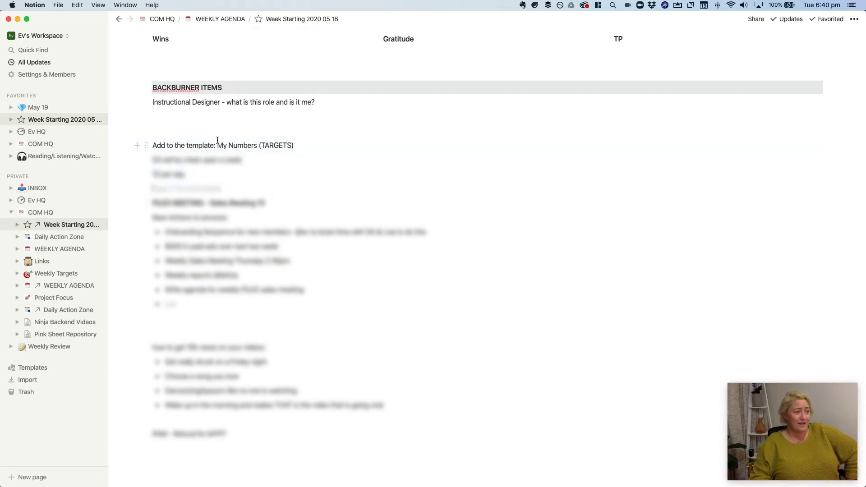
{"action": "left_click_drag", "start_coordinate": [219, 145], "coordinate": [299, 145]}
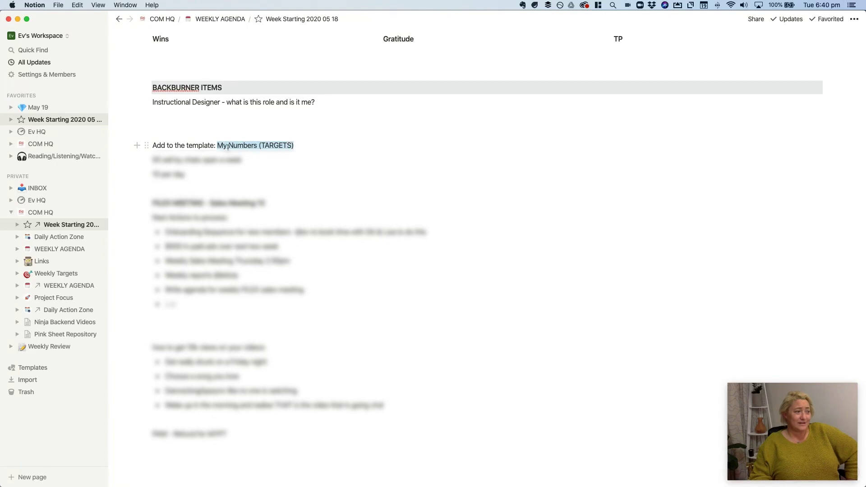
{"action": "left_click", "coordinate": [286, 156]}
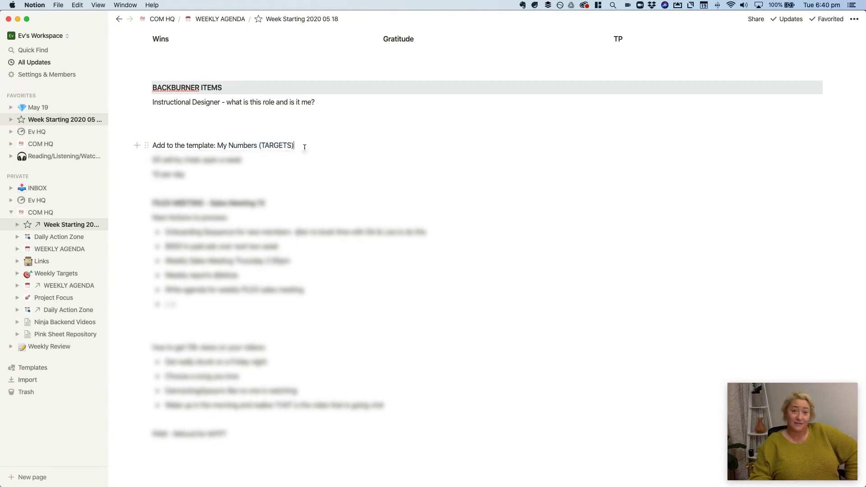
Look through the remaining notes below the targets, including the sales meeting actions and the video ideas list
{"action": "scroll", "coordinate": [352, 144], "scroll_direction": "down", "scroll_amount": 2}
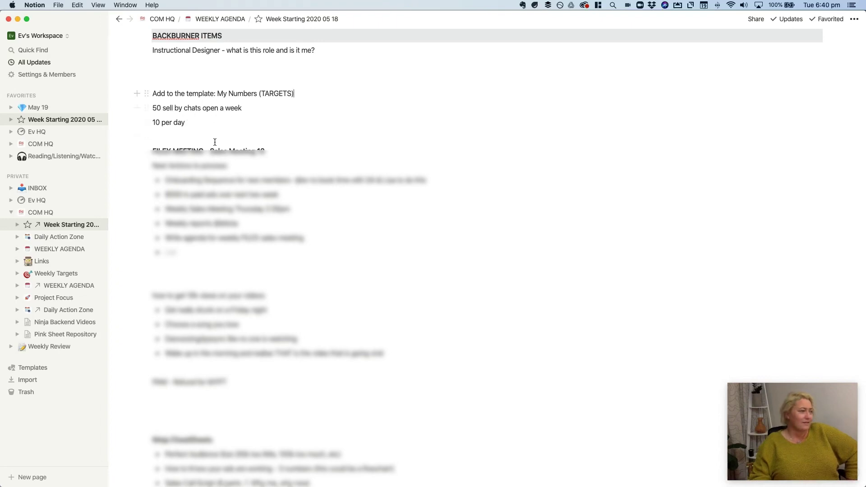
{"action": "scroll", "coordinate": [280, 137], "scroll_direction": "down", "scroll_amount": 1}
{"action": "left_click_drag", "start_coordinate": [167, 121], "coordinate": [226, 207]}
{"action": "left_click", "coordinate": [243, 229]}
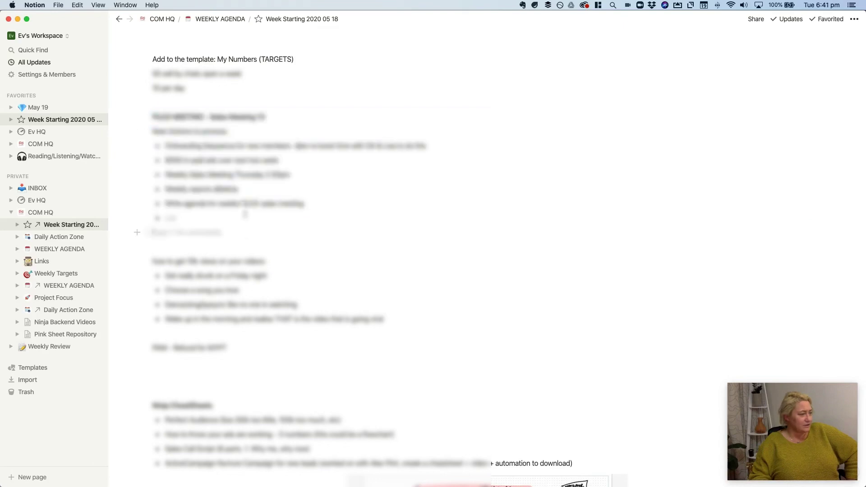
{"action": "scroll", "coordinate": [243, 230], "scroll_direction": "down", "scroll_amount": 5}
{"action": "scroll", "coordinate": [199, 157], "scroll_direction": "down", "scroll_amount": 1}
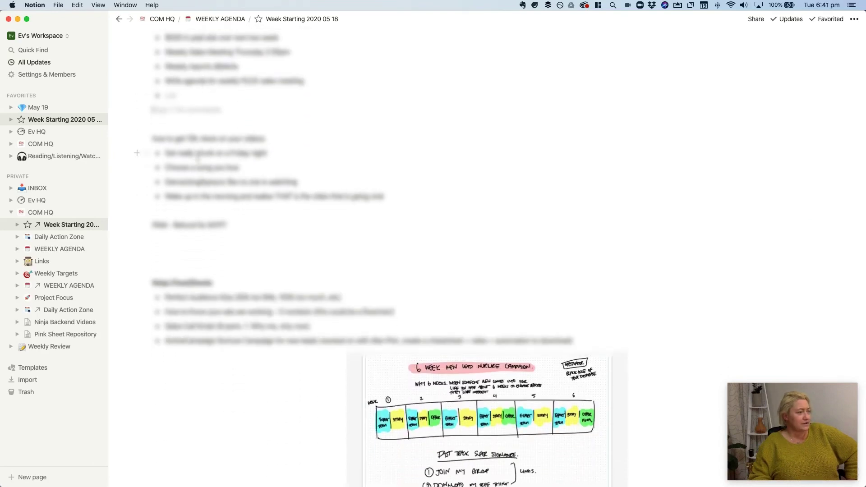
{"action": "left_click_drag", "start_coordinate": [155, 131], "coordinate": [366, 202]}
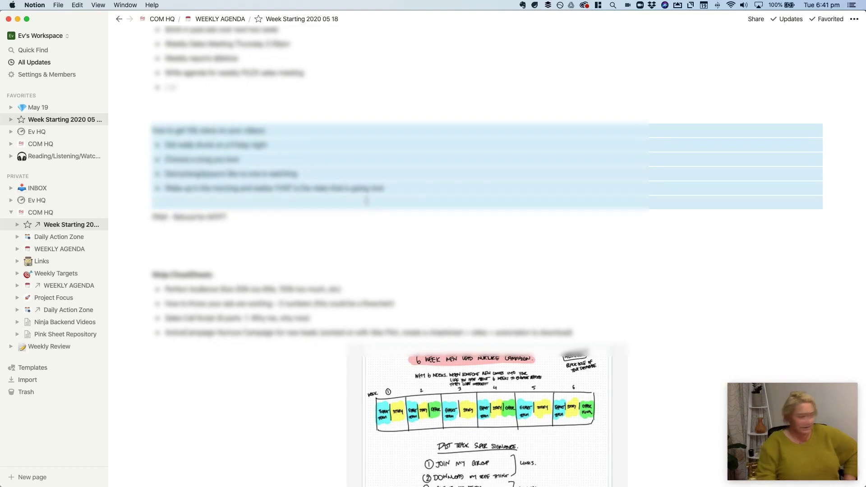